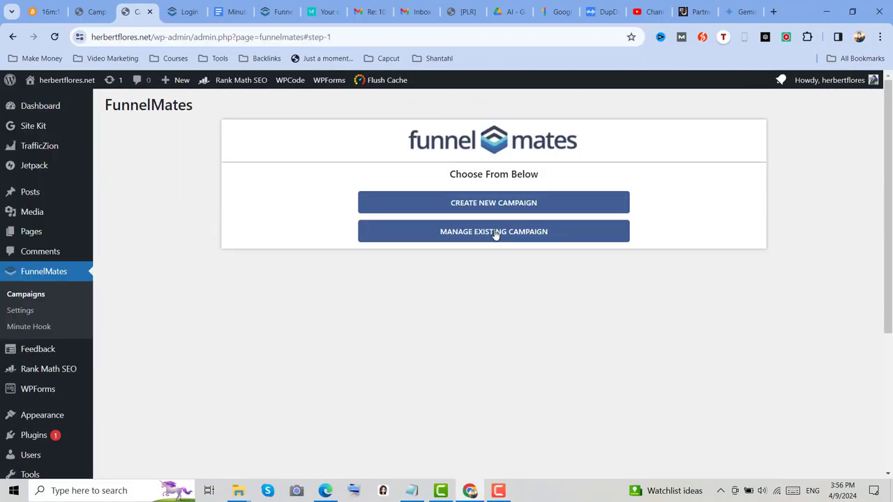
Review the Minute Hook campaign stats, then check the Ultimate Guide to WordPress post's PDF lead magnet.
{"action": "left_click", "coordinate": [495, 233]}
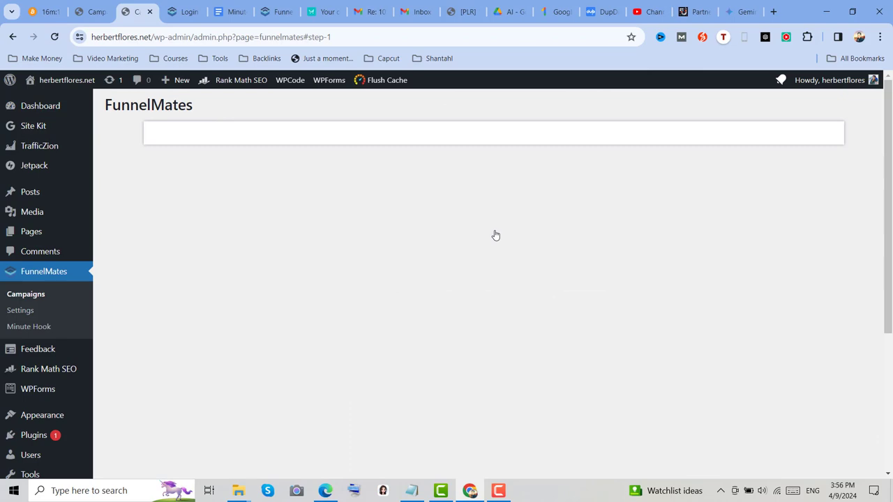
{"action": "left_click", "coordinate": [545, 211]}
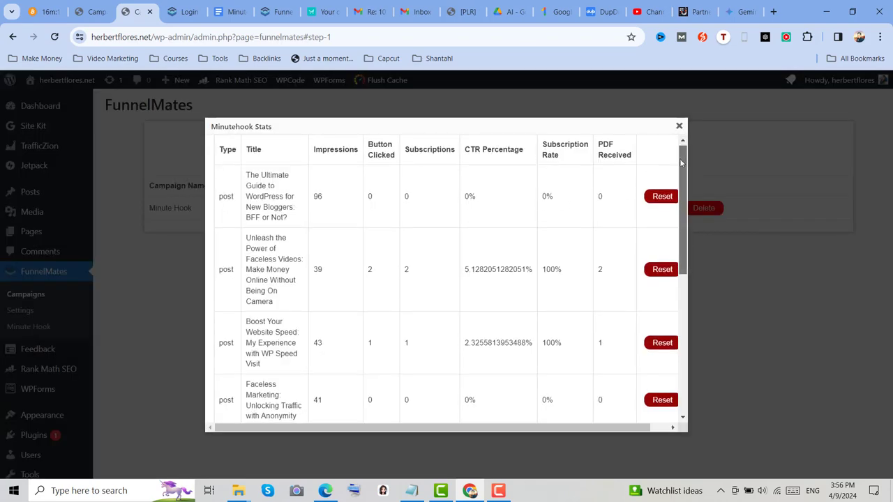
{"action": "left_click", "coordinate": [182, 11]}
{"action": "left_click", "coordinate": [228, 281]}
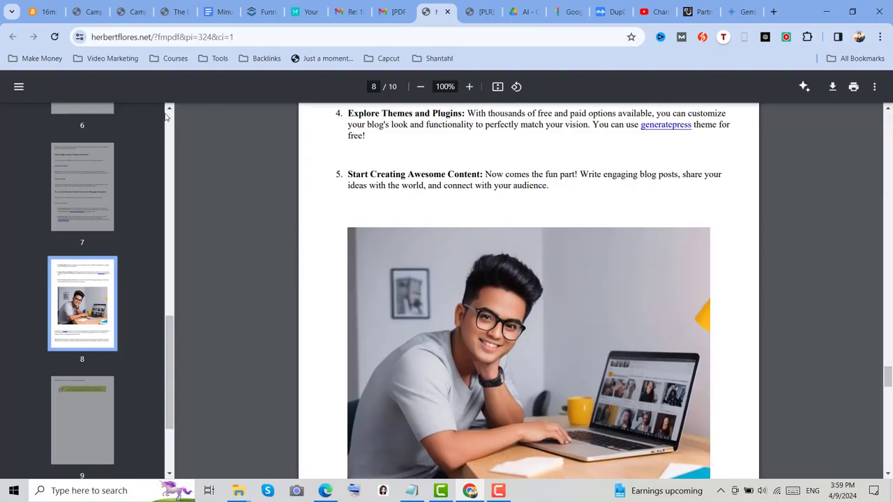
{"action": "left_click", "coordinate": [88, 14]}
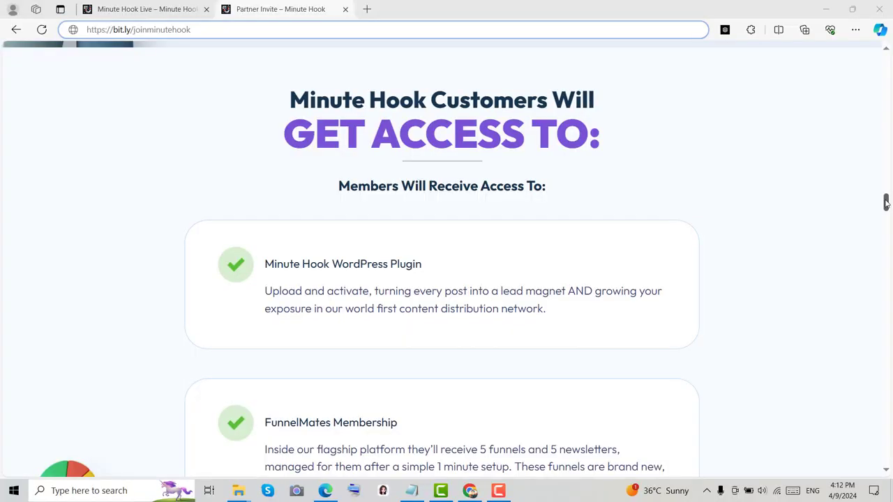
Scroll the Minute Hook sales page to the FunnelMates Membership and five hosted funnels benefits.
{"action": "left_click", "coordinate": [886, 202]}
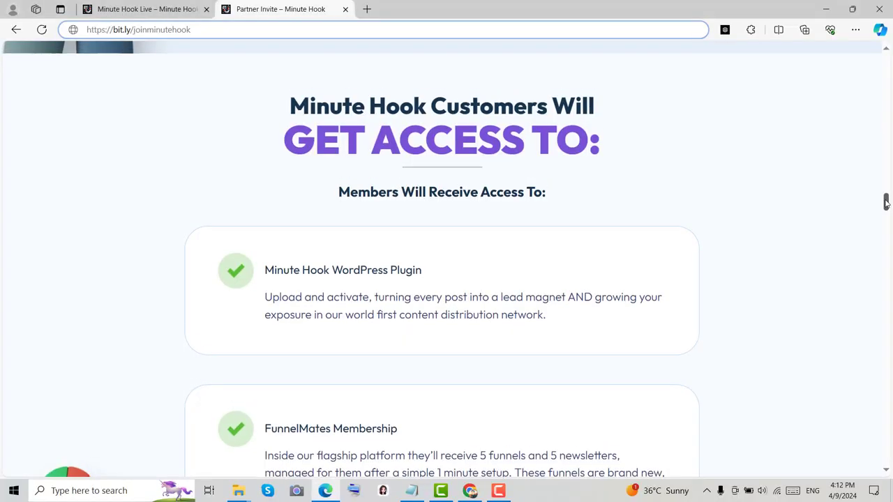
{"action": "scroll", "coordinate": [886, 202], "scroll_direction": "down", "scroll_amount": 1}
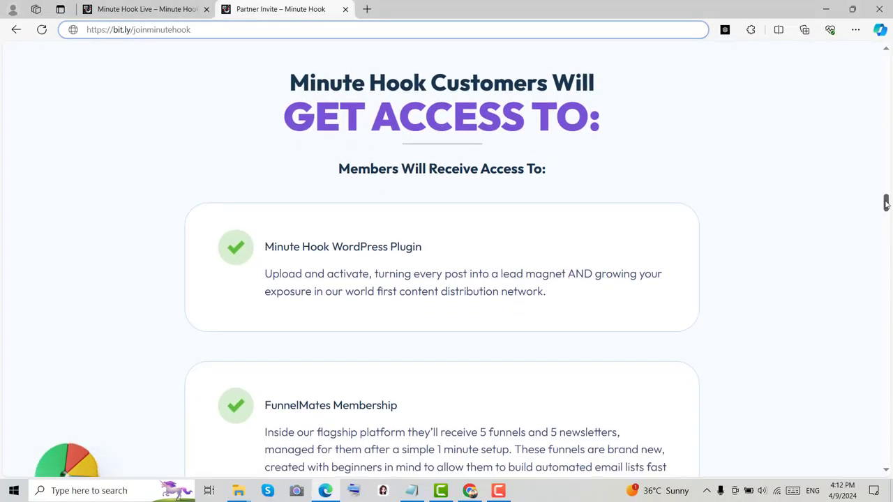
{"action": "left_click_drag", "start_coordinate": [886, 203], "coordinate": [886, 217]}
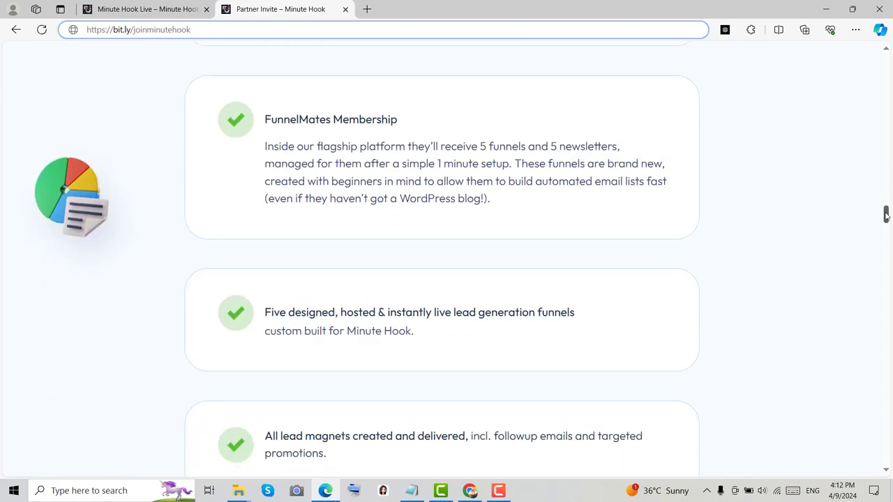
{"action": "left_click_drag", "start_coordinate": [886, 216], "coordinate": [886, 224]}
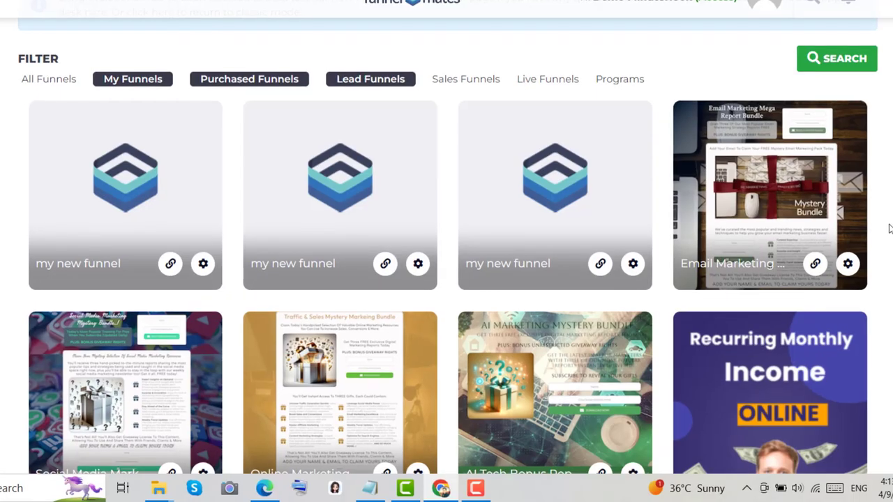
Scroll the My Funnels grid and open the AI Marketing Mystery Bundle funnel's opt-in page.
{"action": "scroll", "coordinate": [890, 229], "scroll_direction": "down", "scroll_amount": 1}
{"action": "scroll", "coordinate": [890, 229], "scroll_direction": "down", "scroll_amount": 1}
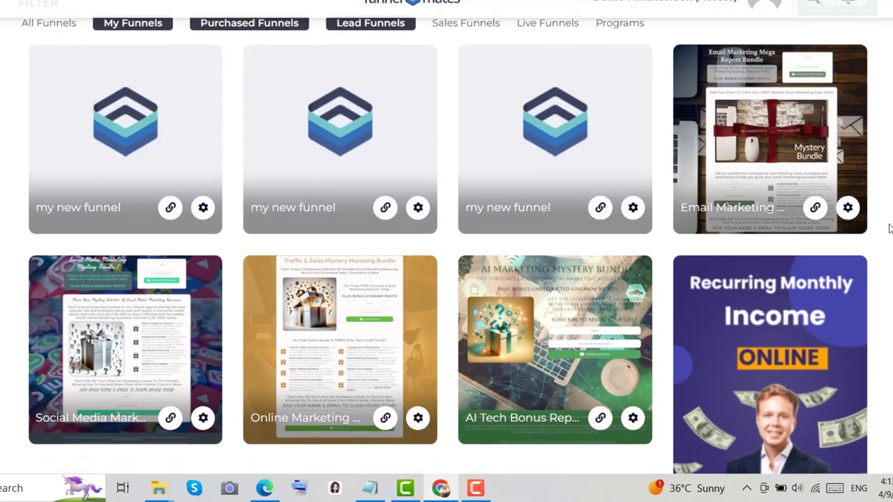
{"action": "scroll", "coordinate": [890, 229], "scroll_direction": "down", "scroll_amount": 1}
{"action": "scroll", "coordinate": [889, 229], "scroll_direction": "down", "scroll_amount": 1}
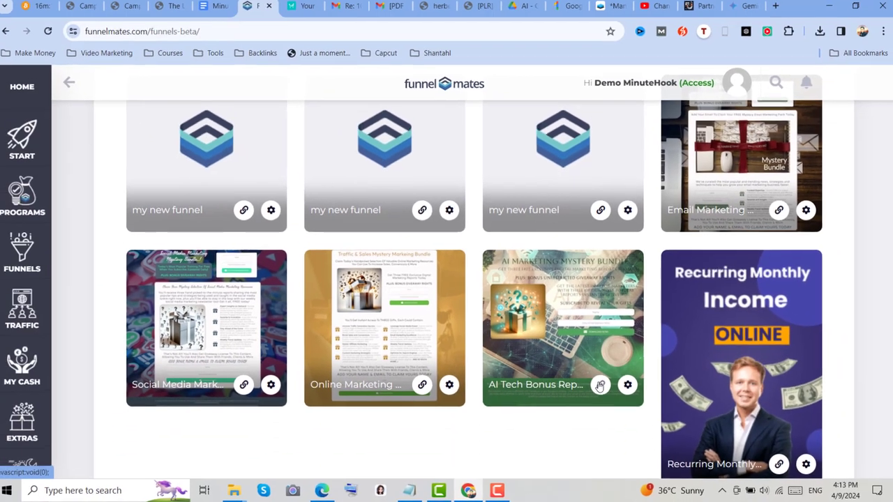
{"action": "left_click", "coordinate": [600, 360]}
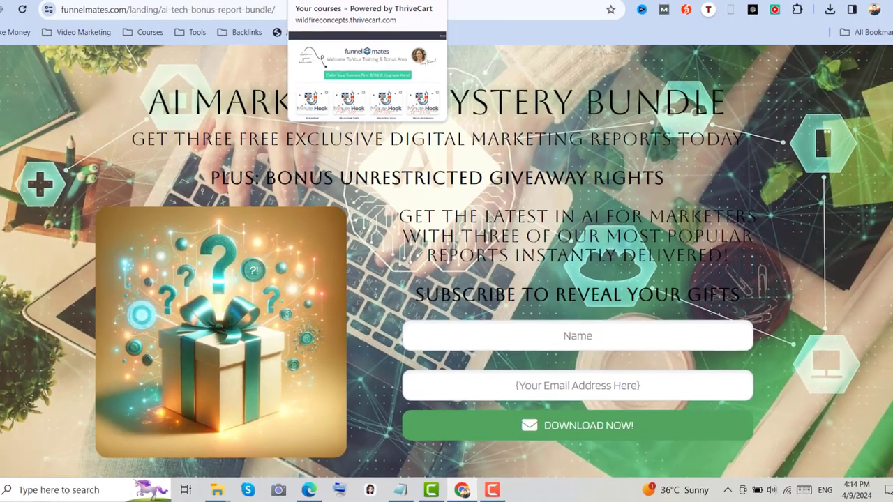
{"action": "left_click", "coordinate": [328, 12]}
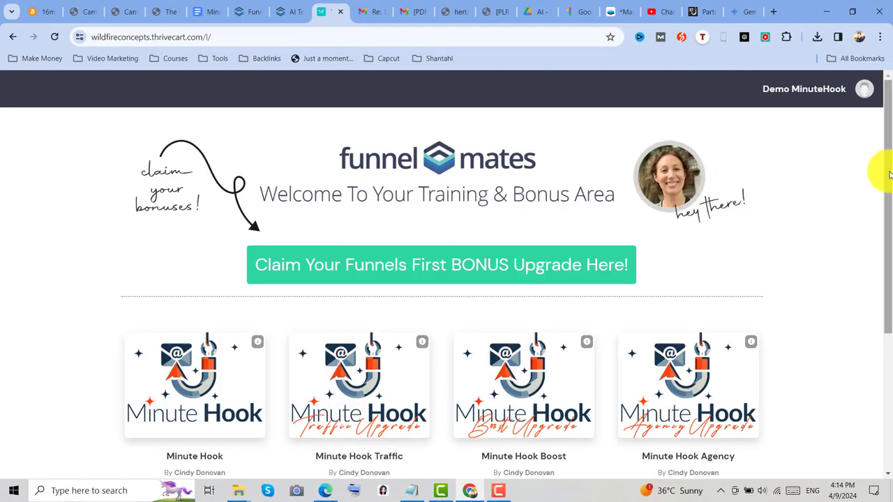
Open the Minute Hook course and read the 'Using Your Additional Plugin Features' lesson on Popups, 404 Page, Content Locker.
{"action": "scroll", "coordinate": [887, 185], "scroll_direction": "down", "scroll_amount": 1}
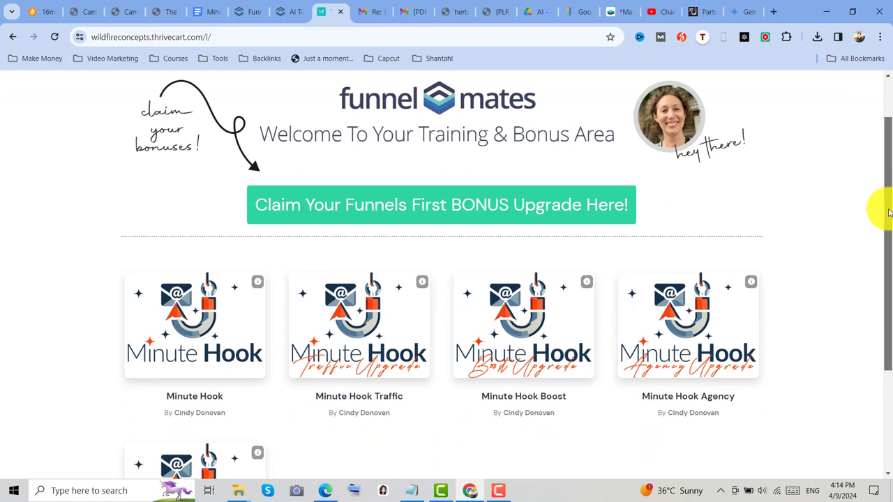
{"action": "left_click", "coordinate": [131, 345]}
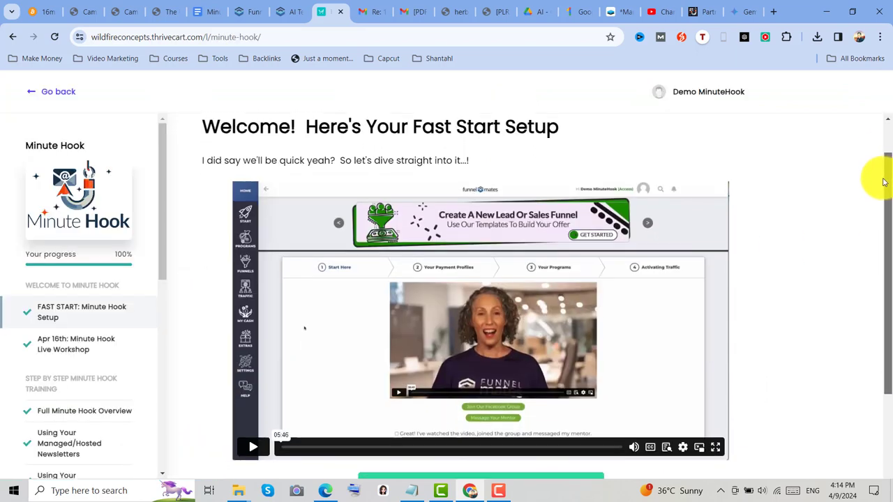
{"action": "scroll", "coordinate": [877, 180], "scroll_direction": "down", "scroll_amount": 3}
{"action": "scroll", "coordinate": [879, 217], "scroll_direction": "down", "scroll_amount": 1}
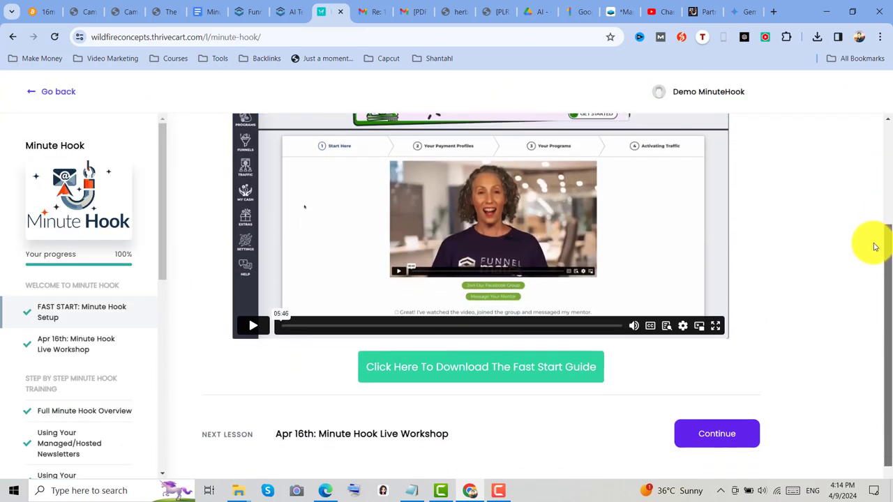
{"action": "scroll", "coordinate": [879, 219], "scroll_direction": "up", "scroll_amount": 1}
{"action": "scroll", "coordinate": [872, 230], "scroll_direction": "down", "scroll_amount": 1}
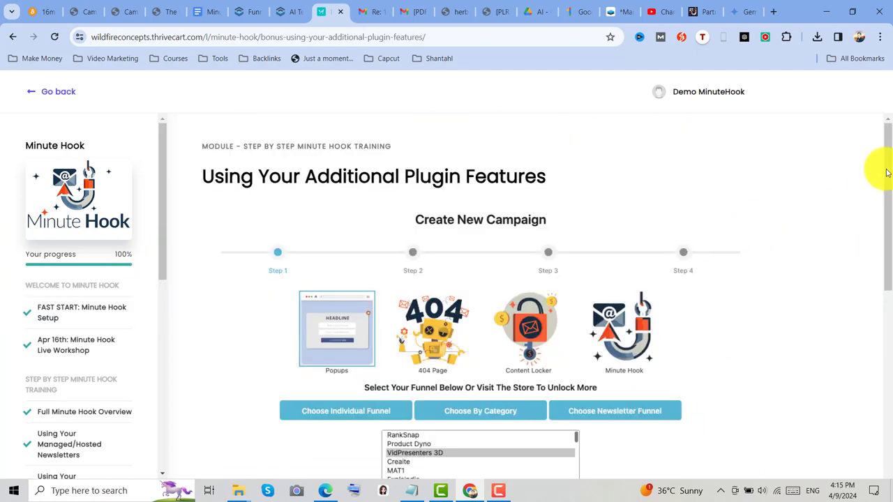
{"action": "scroll", "coordinate": [871, 205], "scroll_direction": "down", "scroll_amount": 2}
{"action": "scroll", "coordinate": [870, 251], "scroll_direction": "down", "scroll_amount": 5}
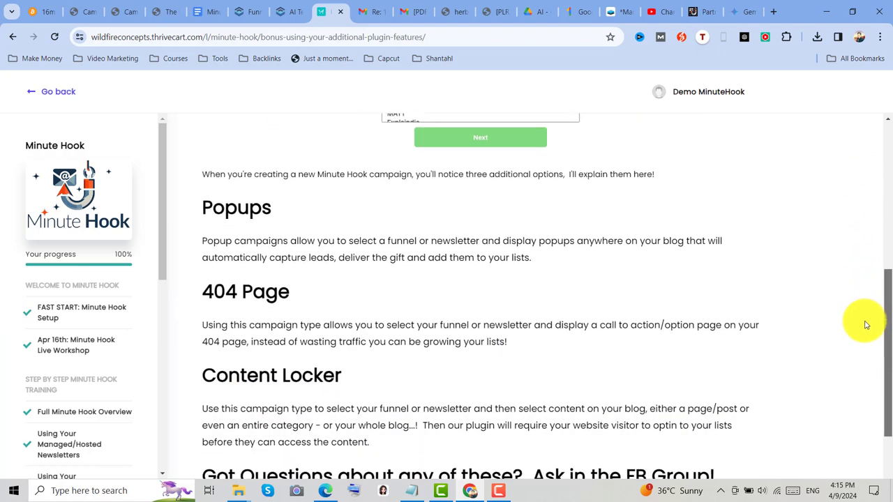
{"action": "scroll", "coordinate": [865, 382], "scroll_direction": "up", "scroll_amount": 1}
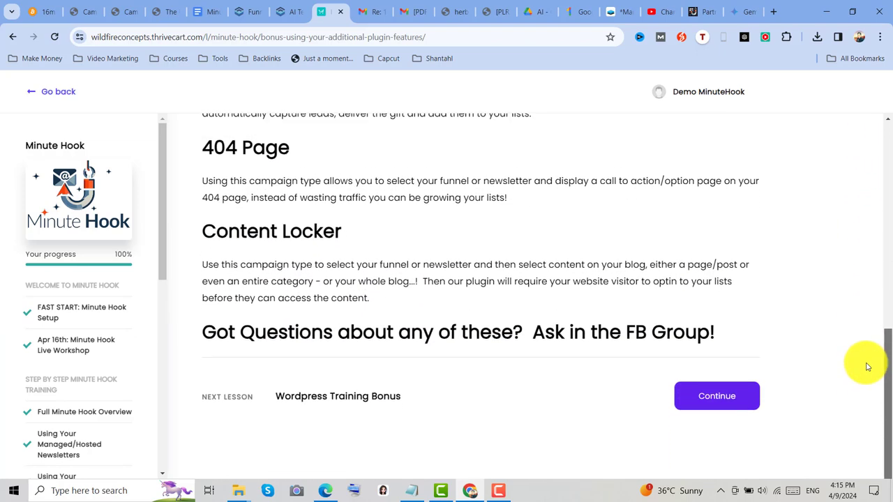
{"action": "scroll", "coordinate": [870, 339], "scroll_direction": "up", "scroll_amount": 5}
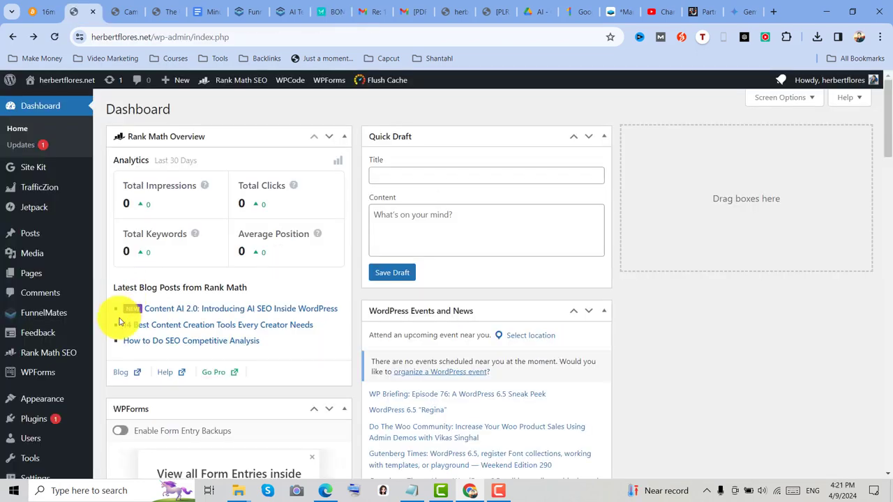
Dismiss the try-it-first notice and start a new FunnelMates campaign with the Minute Hook type.
{"action": "mouse_move", "coordinate": [35, 418]}
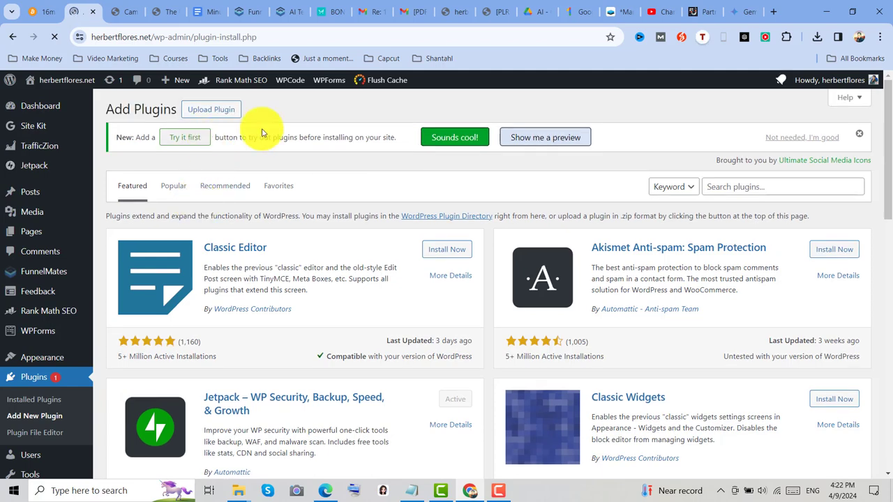
{"action": "left_click", "coordinate": [859, 138]}
{"action": "left_click", "coordinate": [221, 111]}
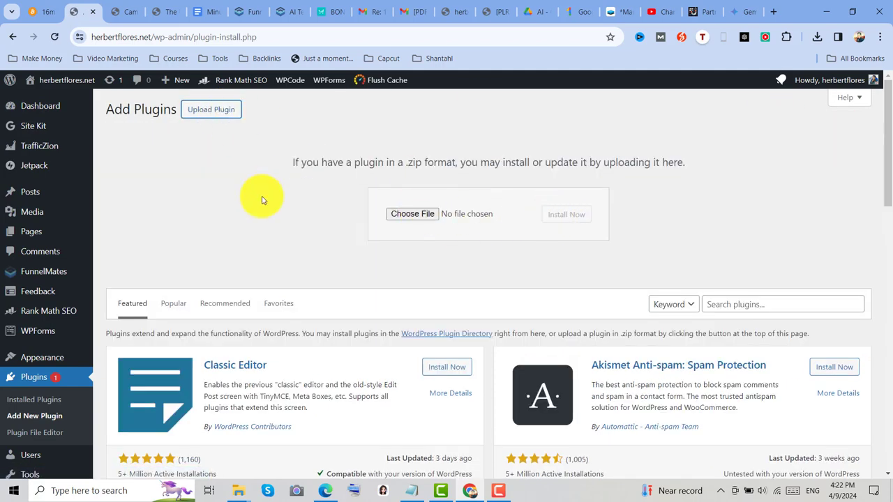
{"action": "mouse_move", "coordinate": [119, 277]}
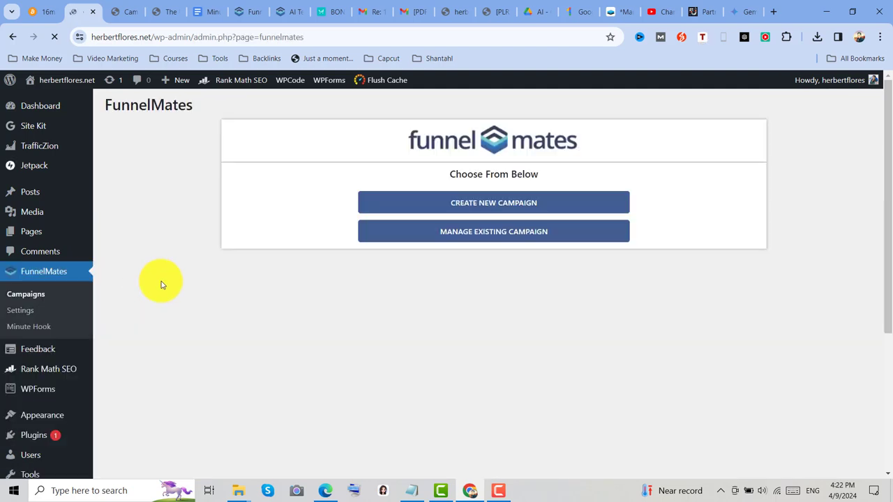
{"action": "left_click", "coordinate": [497, 203]}
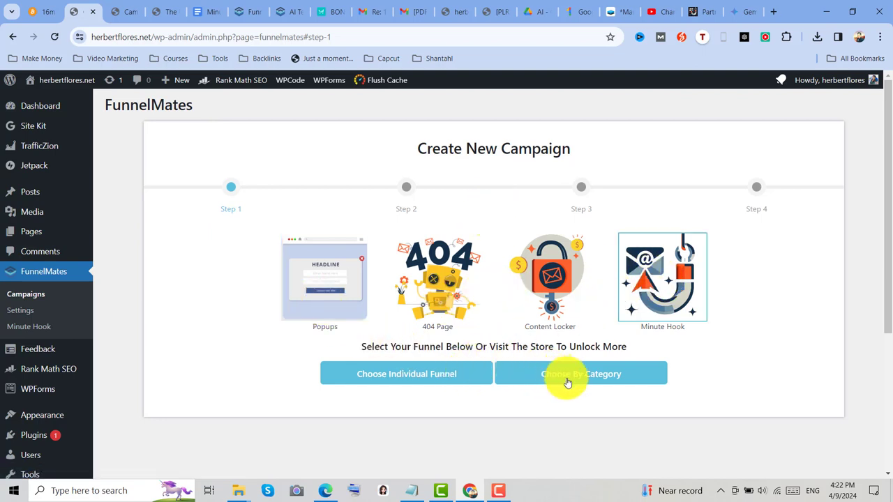
Choose the individual Minute Kit AI funnel for the new campaign.
{"action": "left_click", "coordinate": [432, 381]}
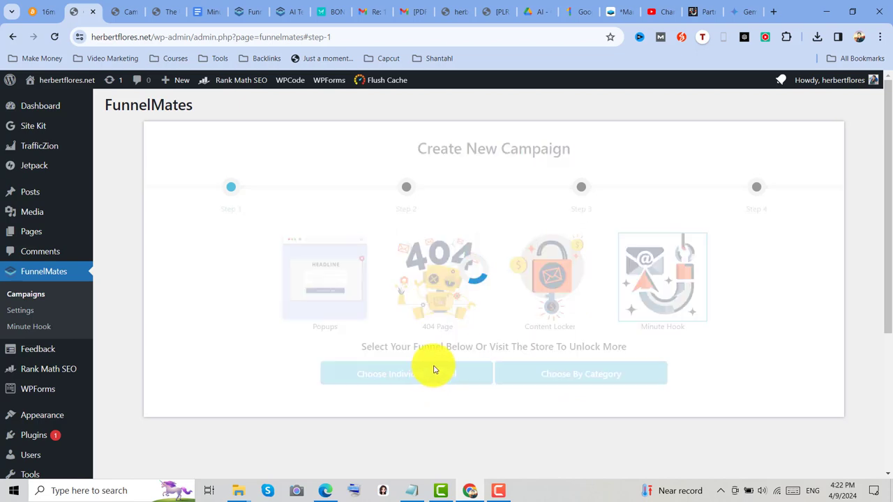
{"action": "left_click_drag", "start_coordinate": [603, 408], "coordinate": [604, 437]}
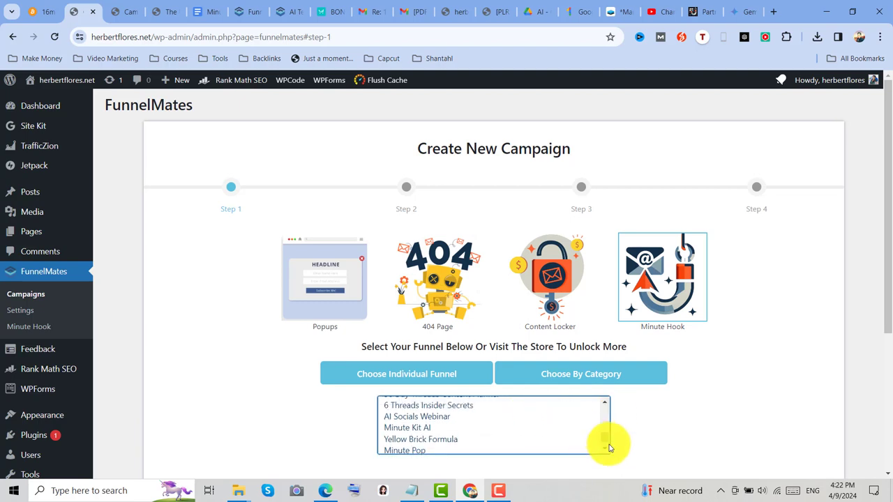
{"action": "left_click", "coordinate": [430, 428]}
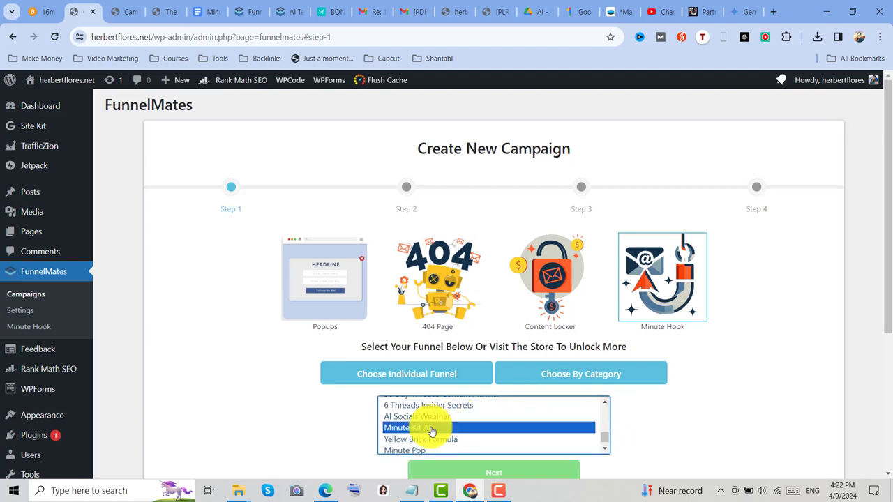
{"action": "left_click", "coordinate": [500, 472]}
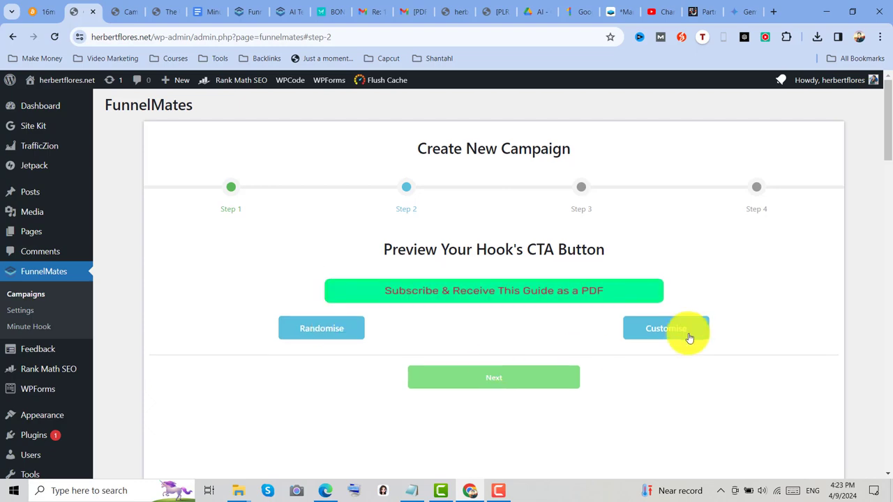
Accept the customised popup settings with CTA 'Subscribe & Receive This Guide as a PDF'.
{"action": "left_click", "coordinate": [523, 381]}
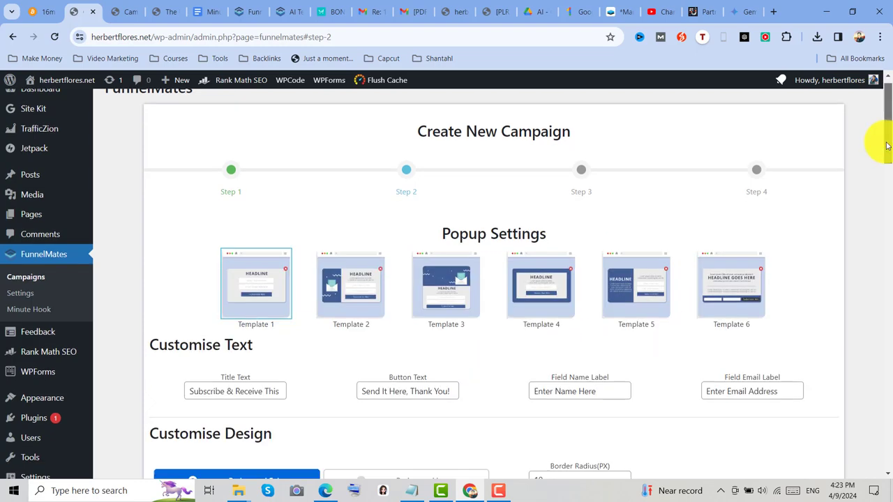
{"action": "left_click_drag", "start_coordinate": [877, 143], "coordinate": [885, 269]}
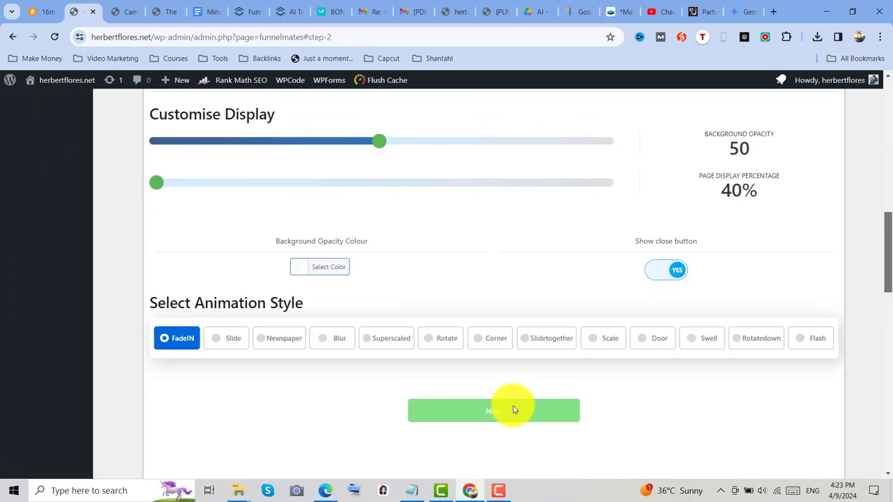
{"action": "left_click", "coordinate": [513, 410]}
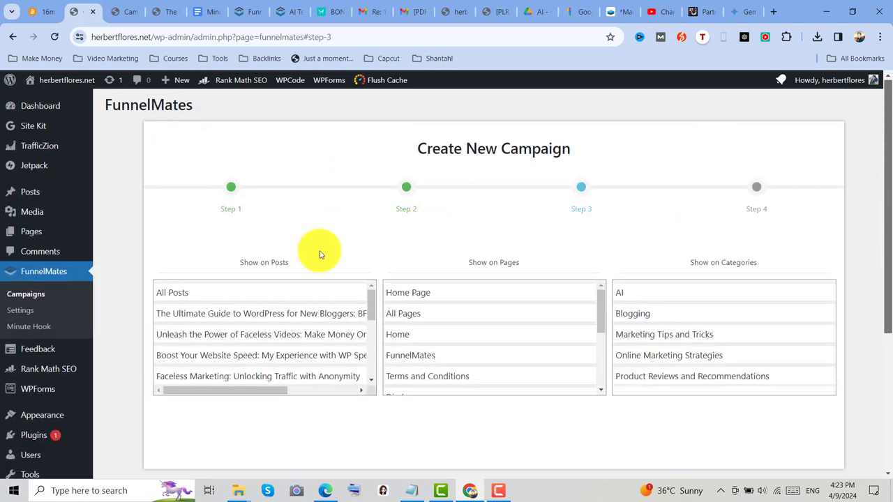
Target the AI category, name the campaign 'Ai' with tracking ID 'AI blog', and publish it.
{"action": "left_click", "coordinate": [624, 296]}
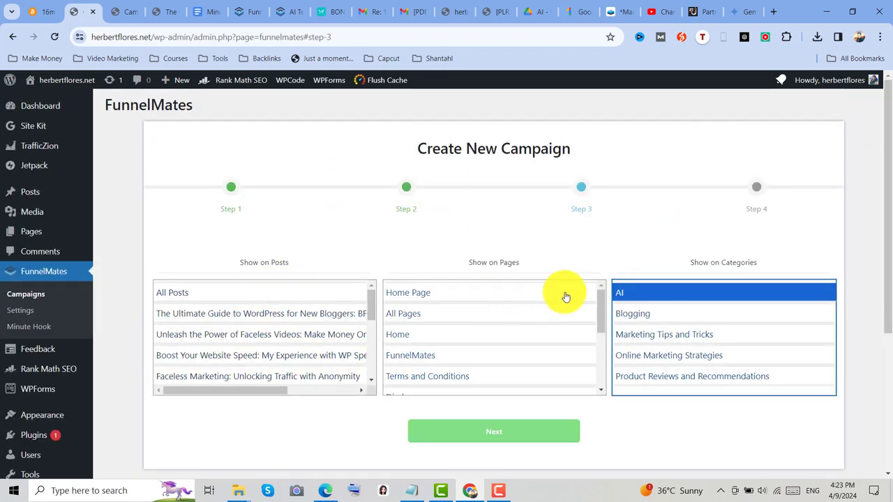
{"action": "scroll", "coordinate": [889, 244], "scroll_direction": "down", "scroll_amount": 1}
{"action": "left_click", "coordinate": [492, 414]}
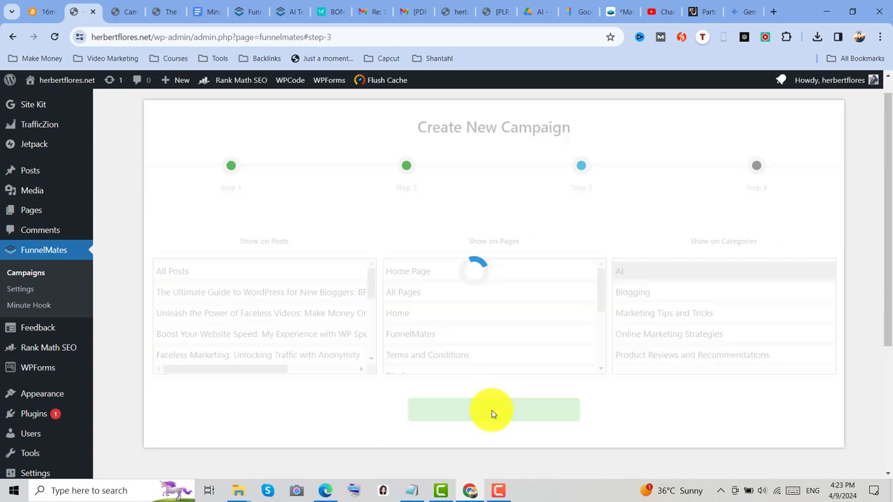
{"action": "left_click", "coordinate": [377, 274]}
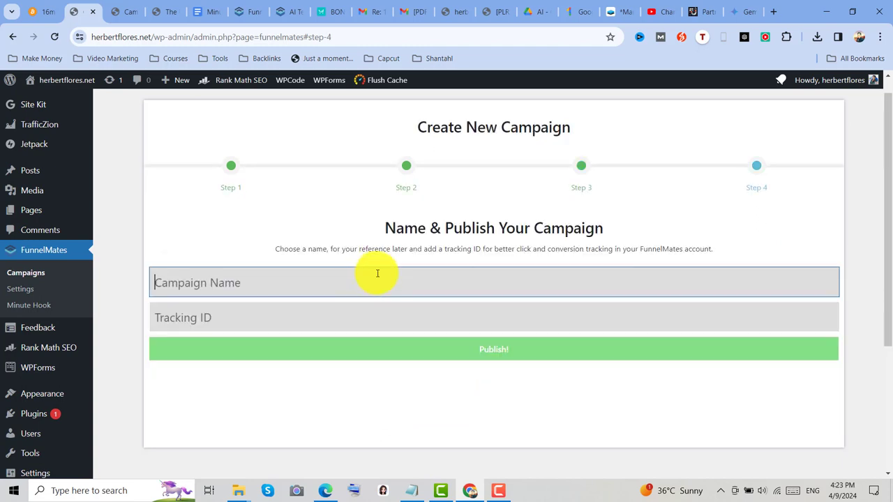
{"action": "key", "text": "Tab"}
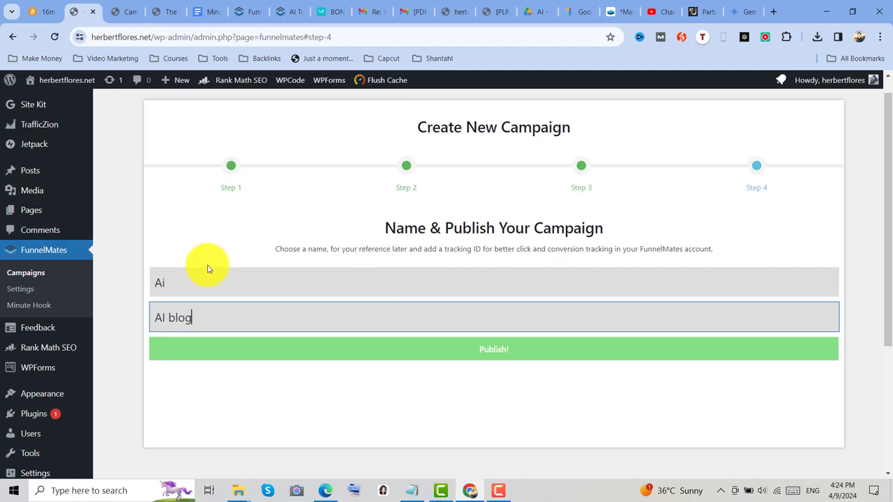
{"action": "left_click", "coordinate": [479, 356]}
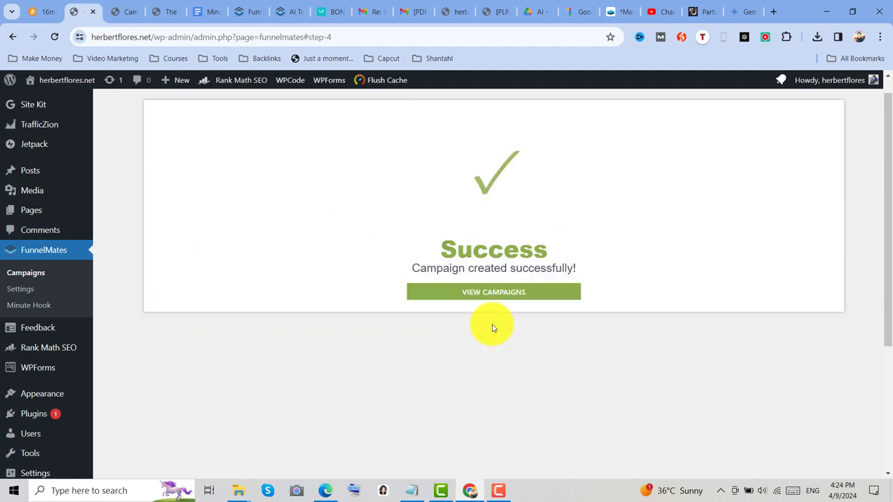
Inspect the Minute Hook Pro Content Creator's Writing Tone and Writing Style options without changing them.
{"action": "left_click", "coordinate": [491, 292]}
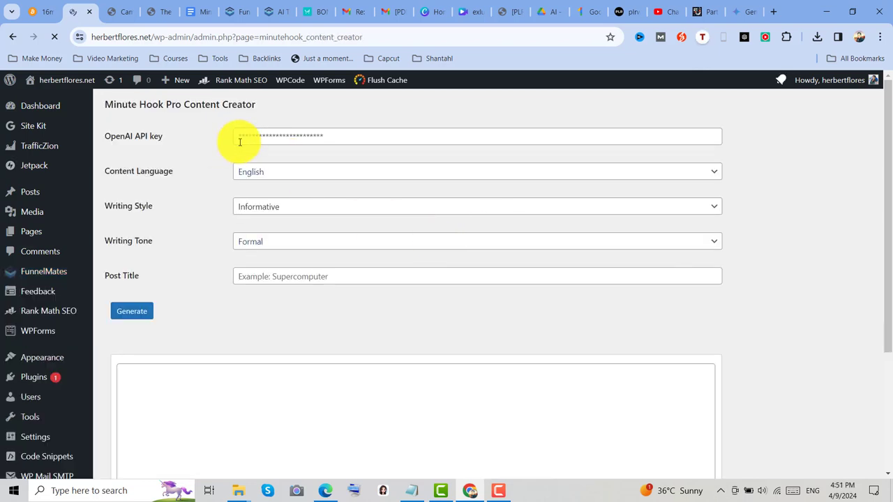
{"action": "left_click", "coordinate": [276, 138]}
{"action": "scroll", "coordinate": [881, 223], "scroll_direction": "down", "scroll_amount": 1}
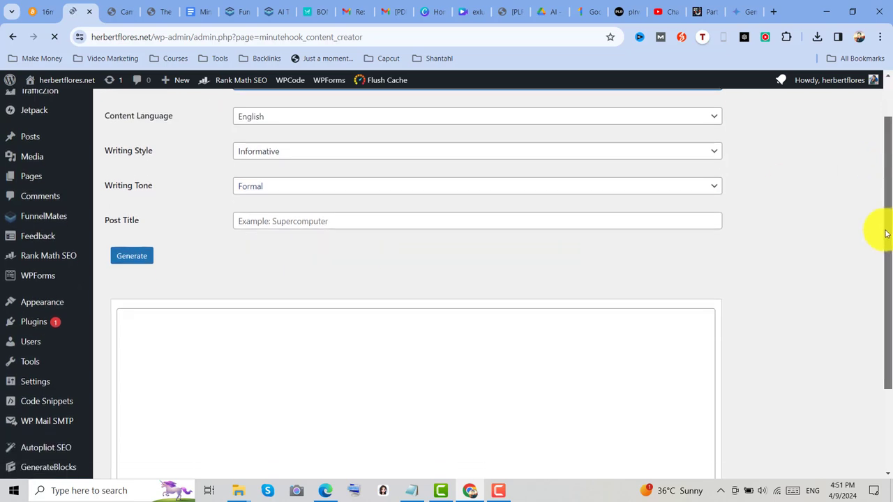
{"action": "left_click", "coordinate": [703, 188]}
{"action": "left_click", "coordinate": [696, 151]}
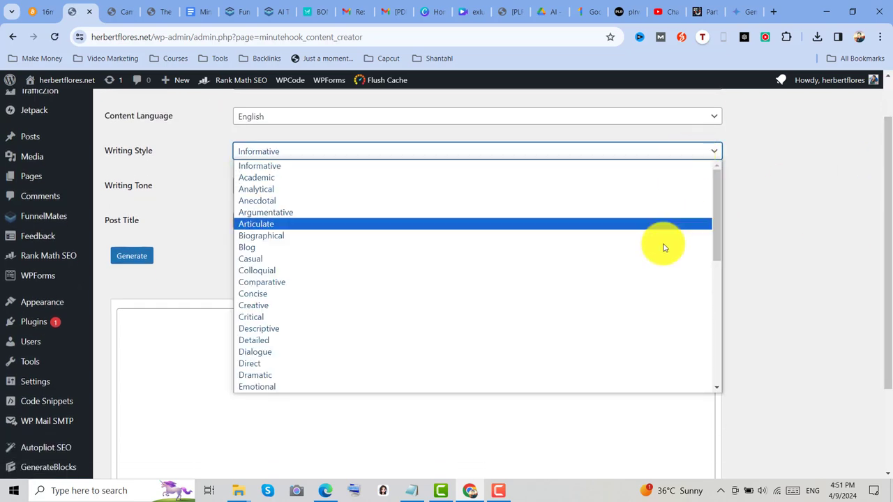
{"action": "left_click", "coordinate": [877, 203]}
{"action": "left_click_drag", "start_coordinate": [877, 203], "coordinate": [885, 145]}
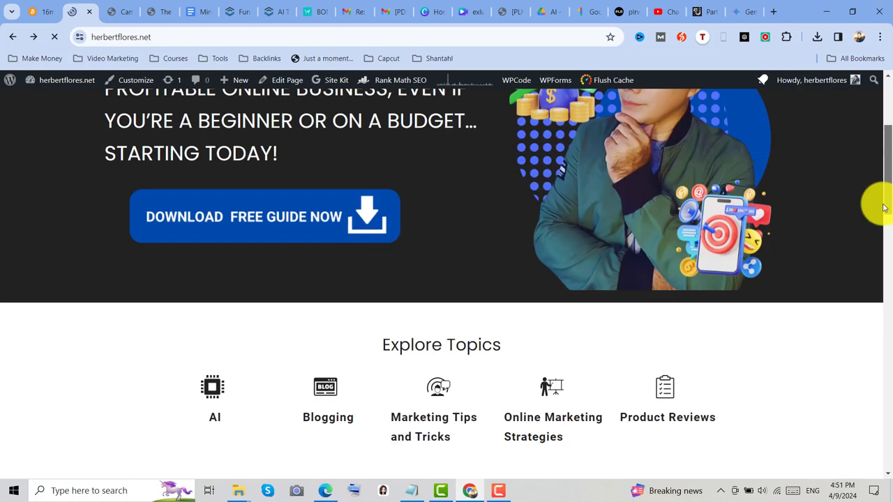
Open the 'Unleash the Power of Faceless Videos' post and press its PDF resource CTA button.
{"action": "left_click_drag", "start_coordinate": [877, 205], "coordinate": [877, 279]}
{"action": "left_click", "coordinate": [471, 228]}
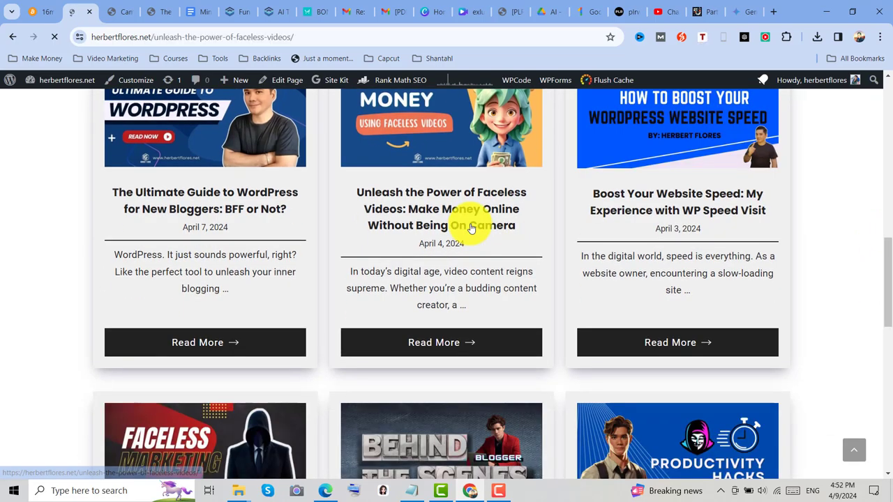
{"action": "left_click_drag", "start_coordinate": [884, 109], "coordinate": [885, 399]}
{"action": "left_click", "coordinate": [349, 298]}
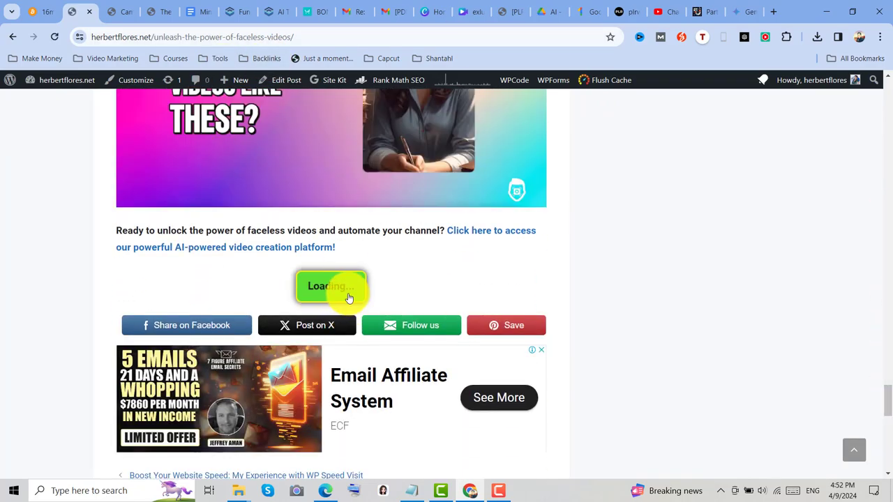